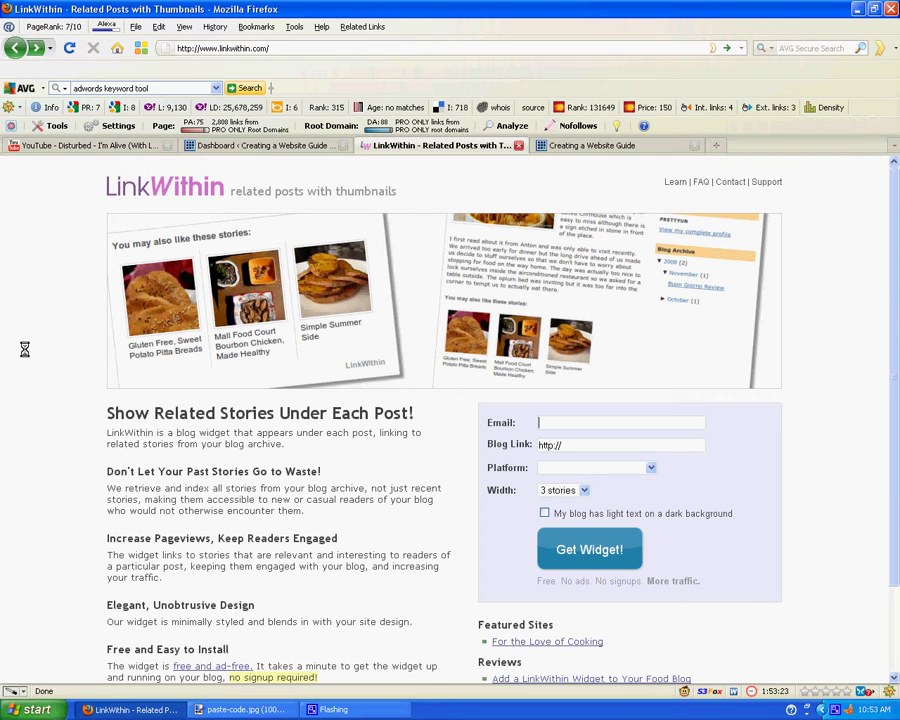
# Step: Enter your e-mail address and the blog's web address in the LinkWithin widget form
pyautogui.click(548, 422)
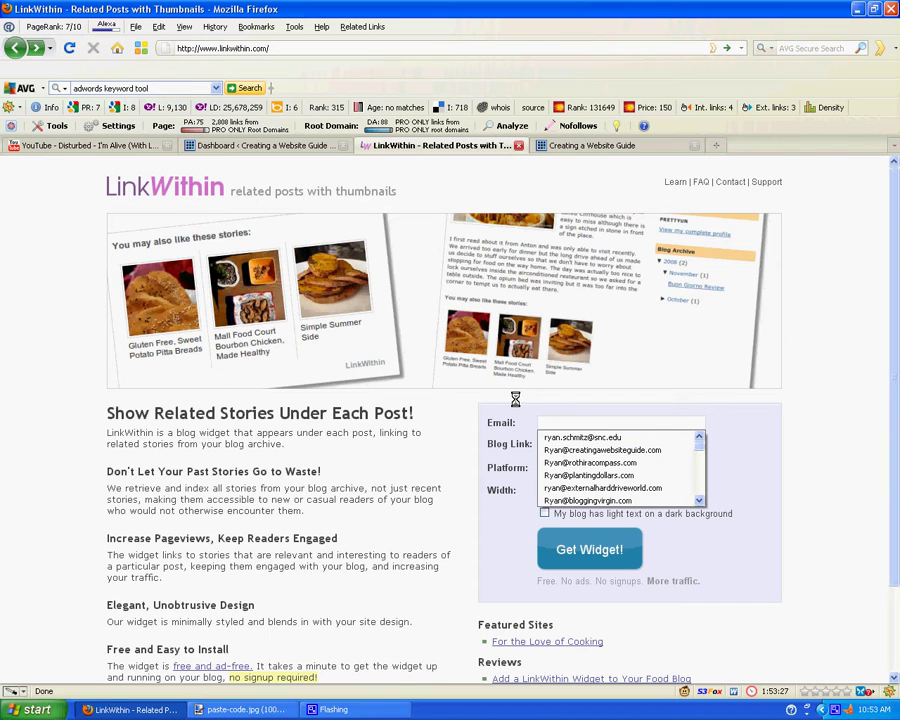
pyautogui.click(556, 421)
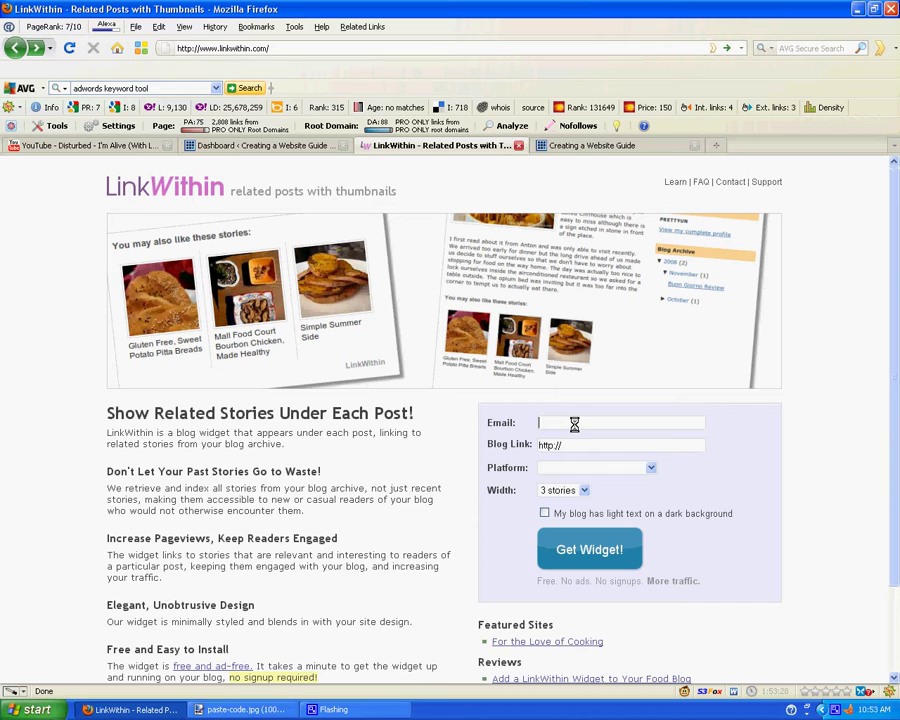
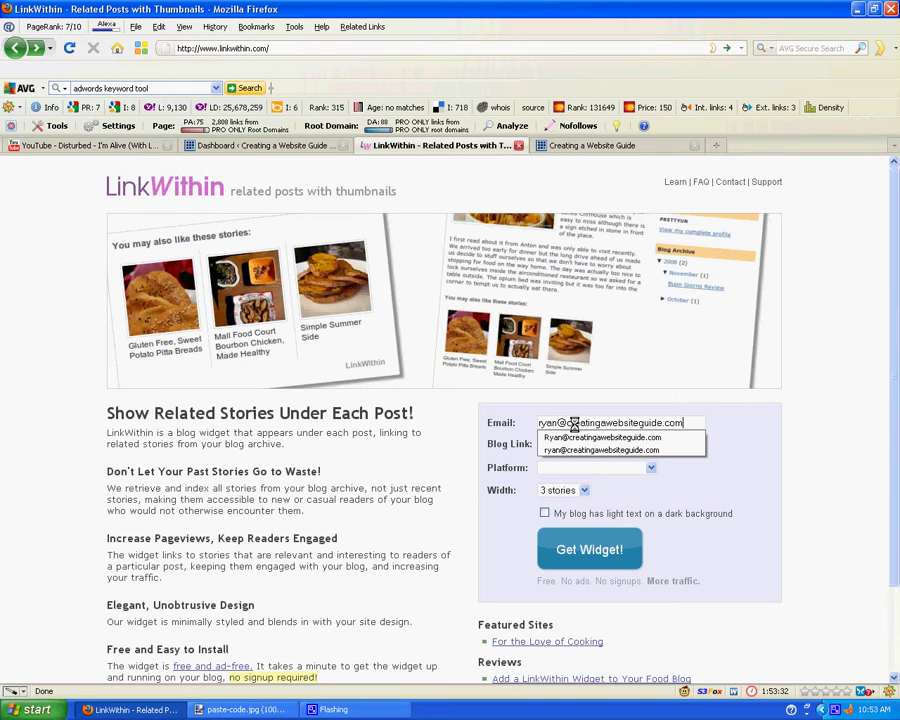
pyautogui.press('Tab')
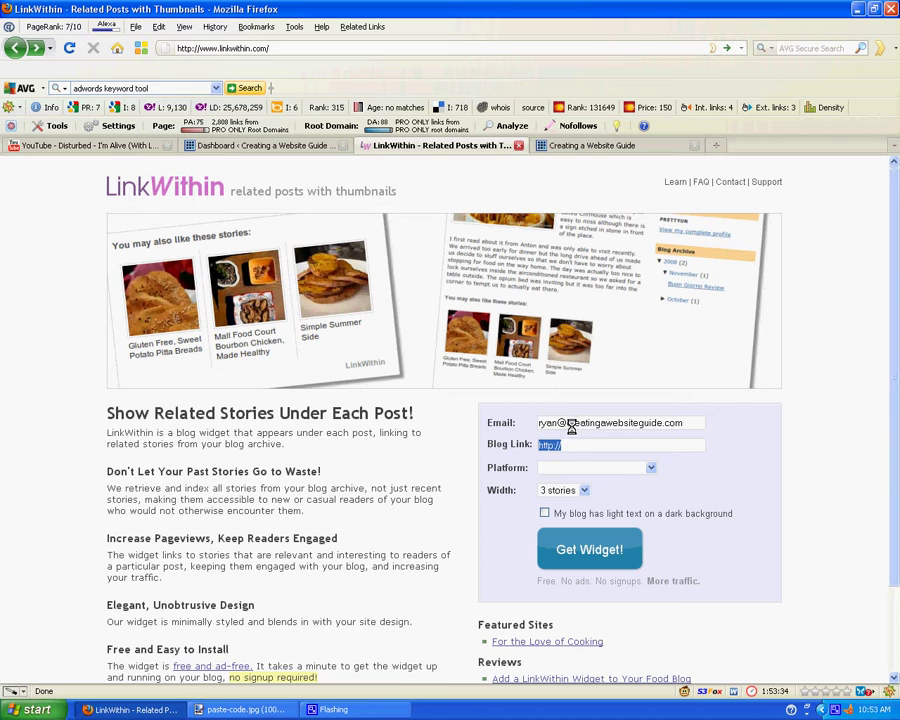
pyautogui.click(572, 440)
pyautogui.write('www.creatingawebsiteguide.com')
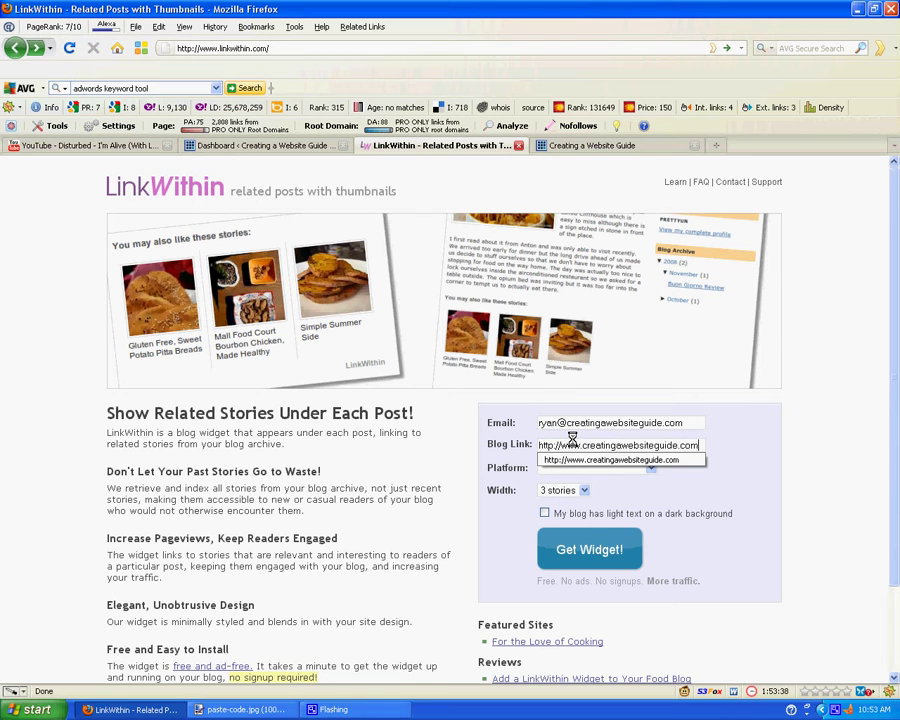
pyautogui.press('Tab')
# Step: Choose WordPress (self-hosted) as platform, set width to 4 stories, and submit for the widget
pyautogui.click(570, 466)
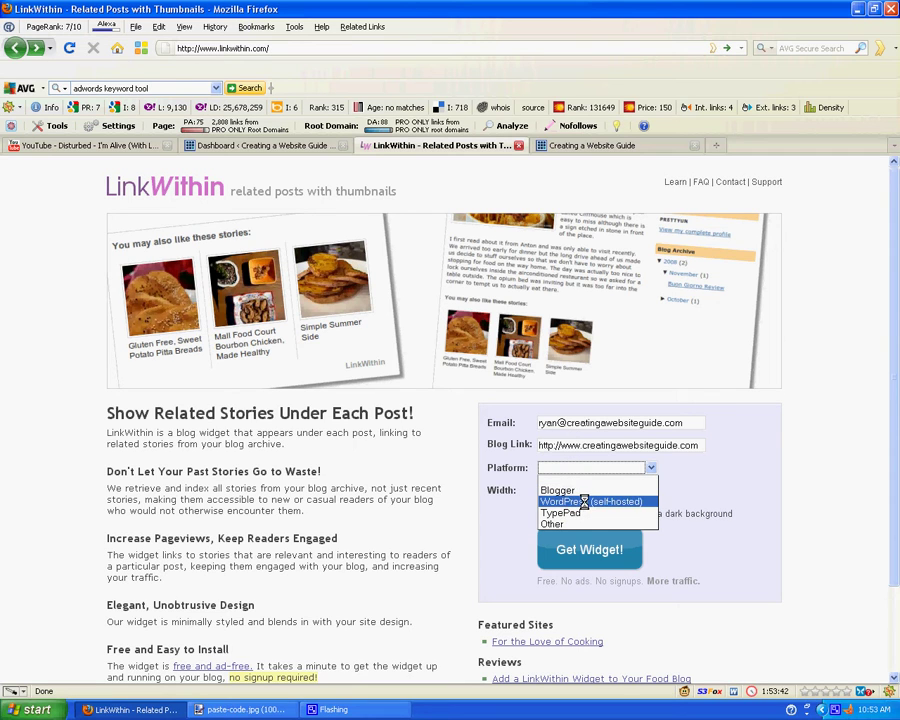
pyautogui.click(584, 501)
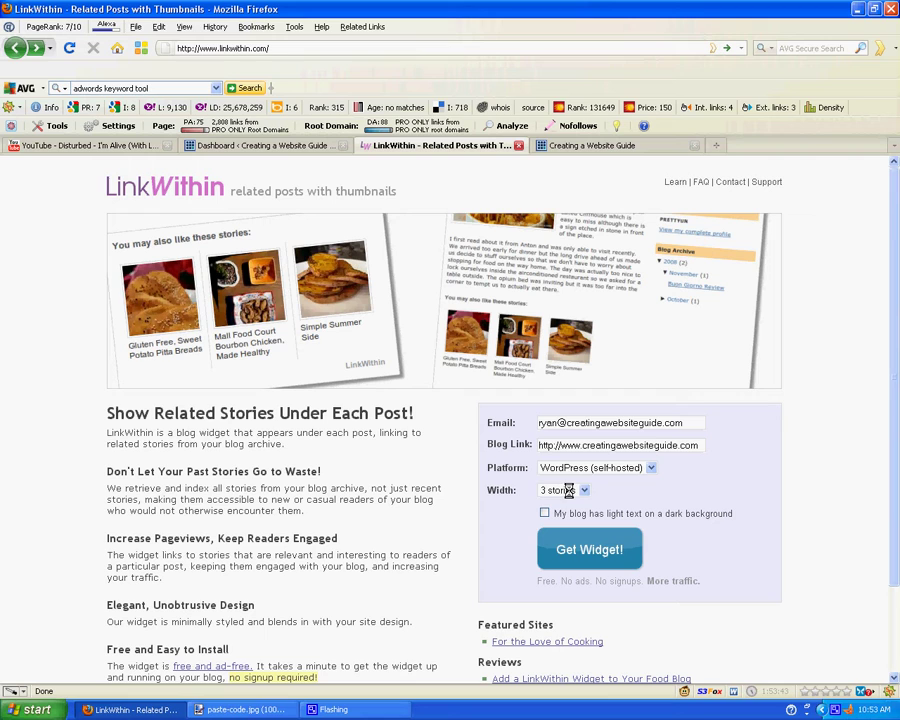
pyautogui.click(568, 490)
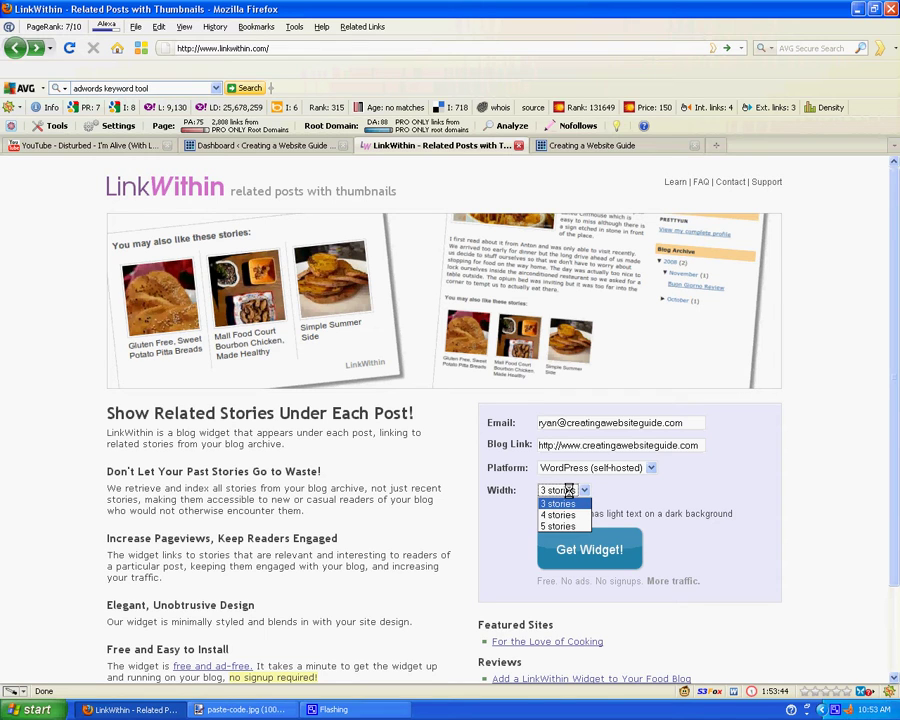
pyautogui.click(568, 490)
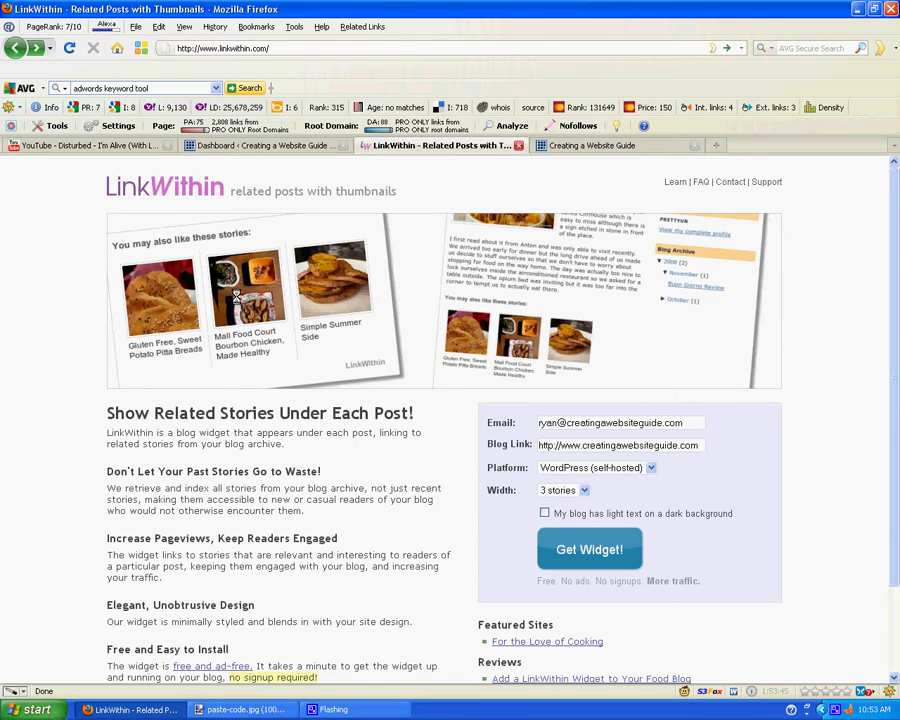
pyautogui.click(587, 492)
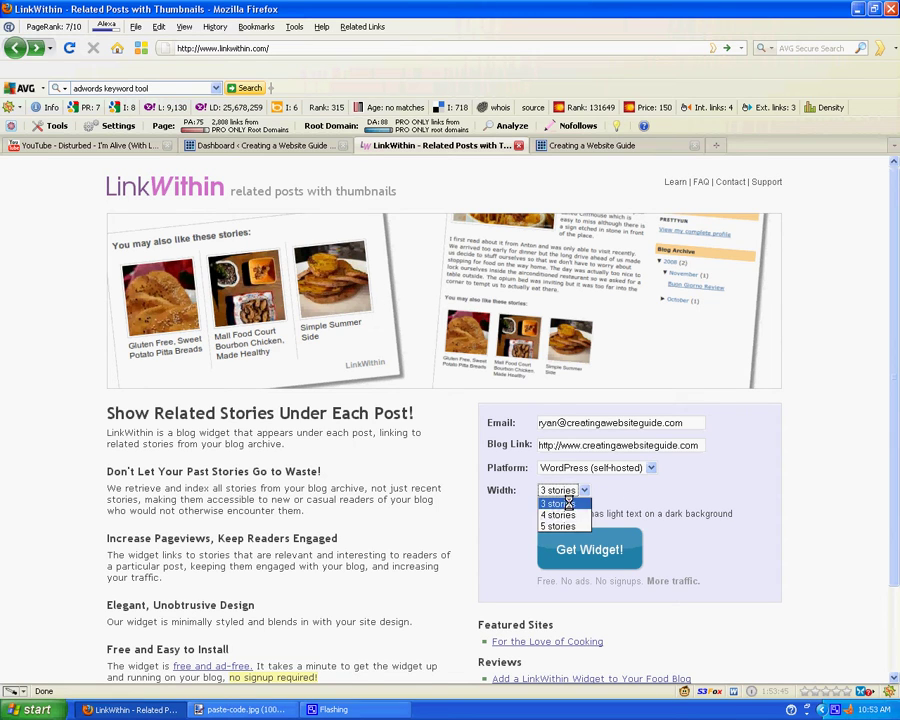
pyautogui.click(560, 514)
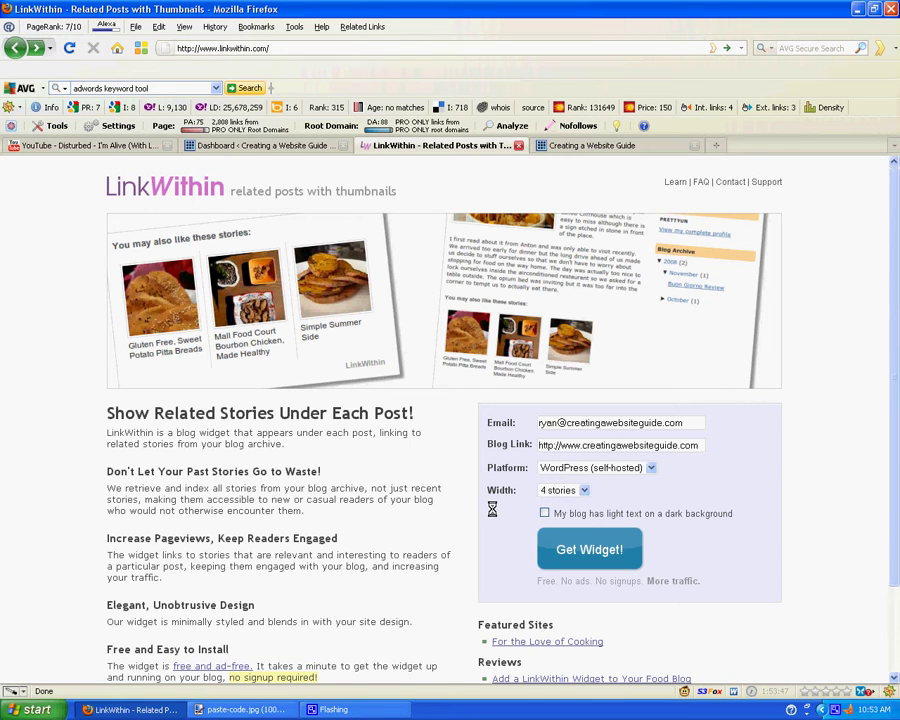
pyautogui.click(565, 549)
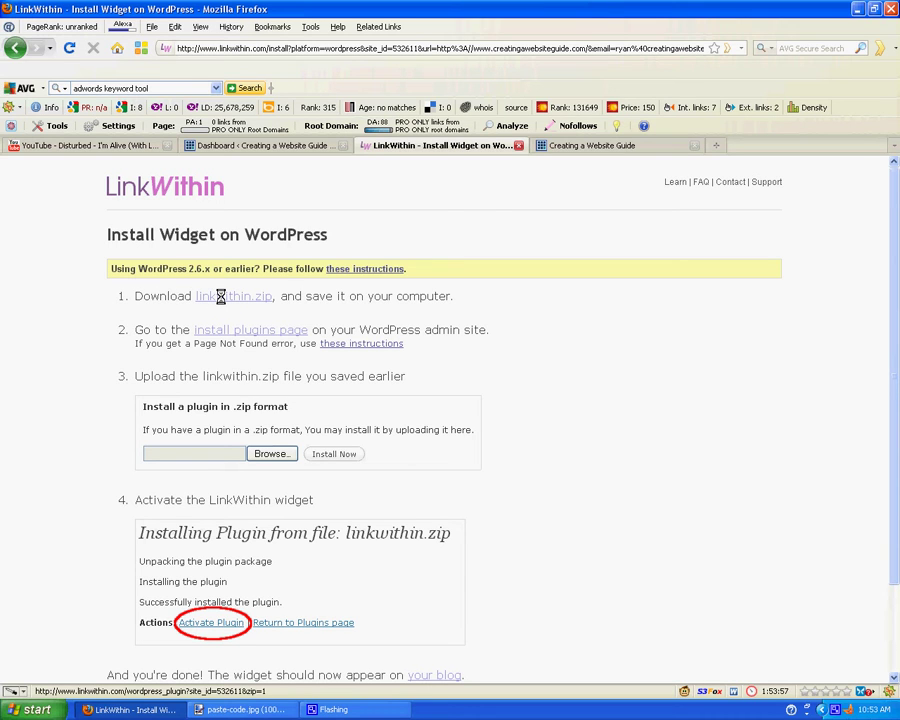
# Step: Download the linkwithin.zip plugin file, saving it to disk
pyautogui.click(221, 297)
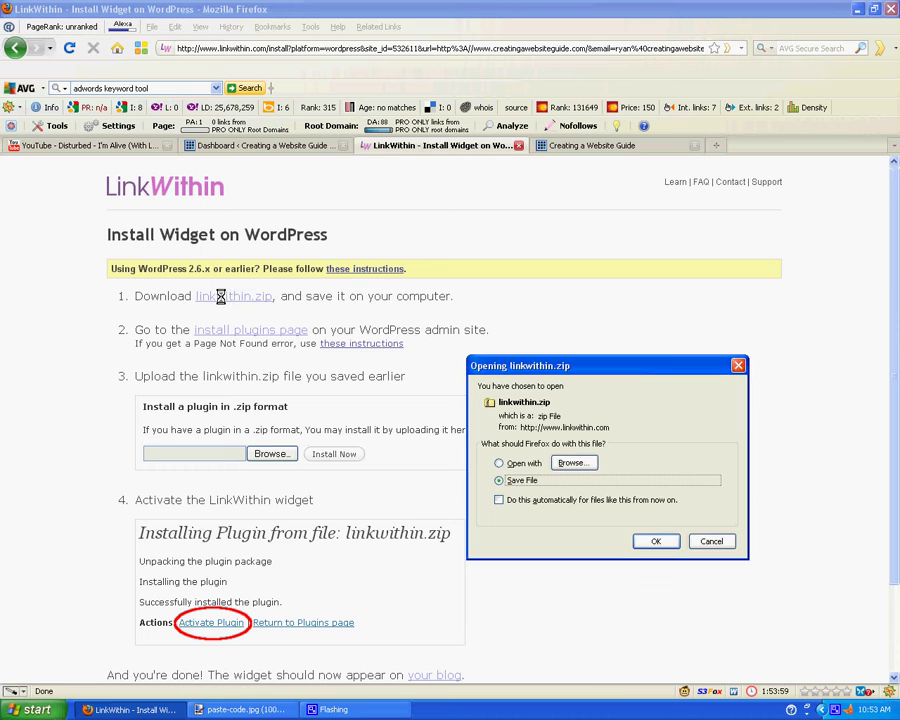
pyautogui.click(655, 540)
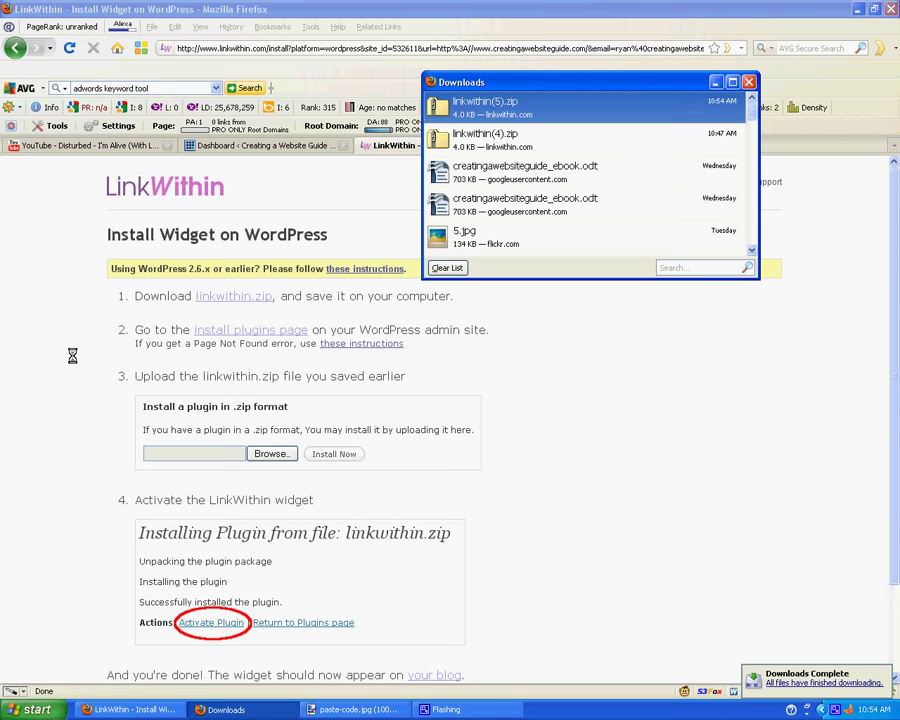
# Step: In the WordPress Dashboard, go to Plugins > Add New to install a plugin
pyautogui.click(263, 146)
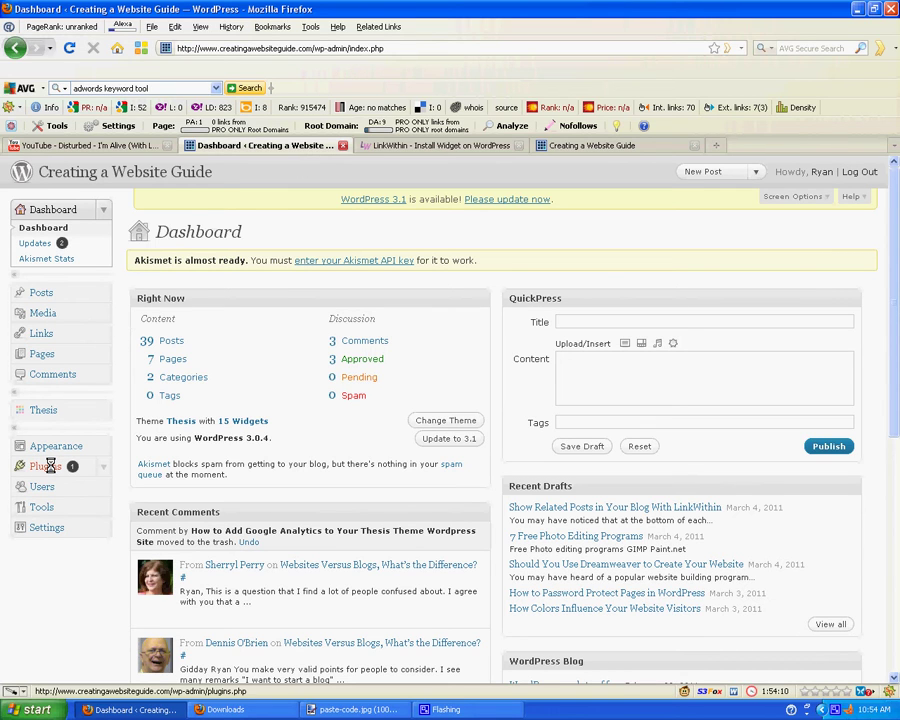
pyautogui.click(47, 466)
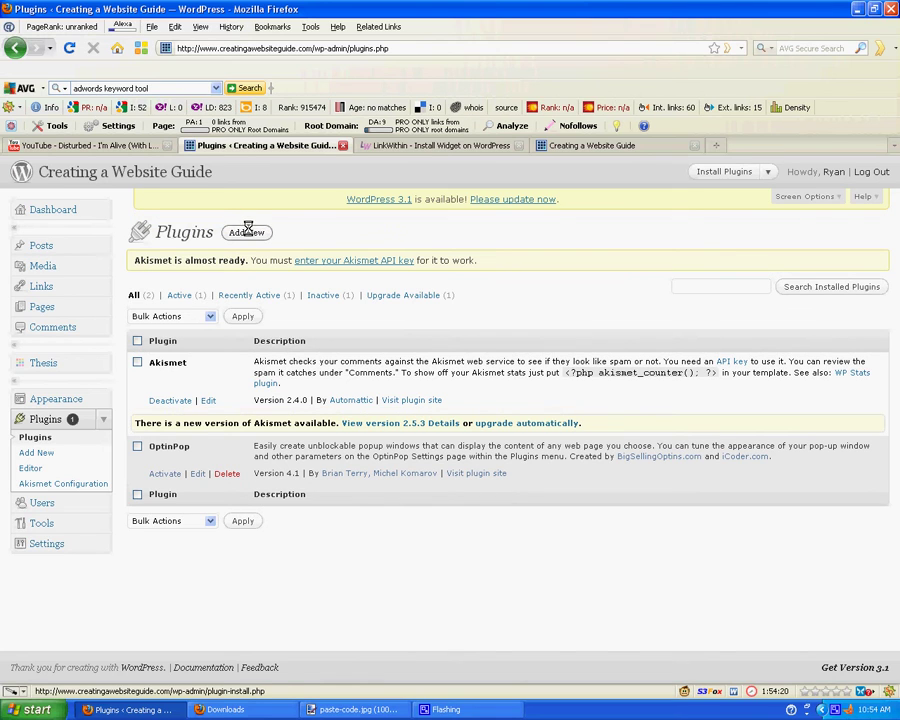
pyautogui.click(248, 231)
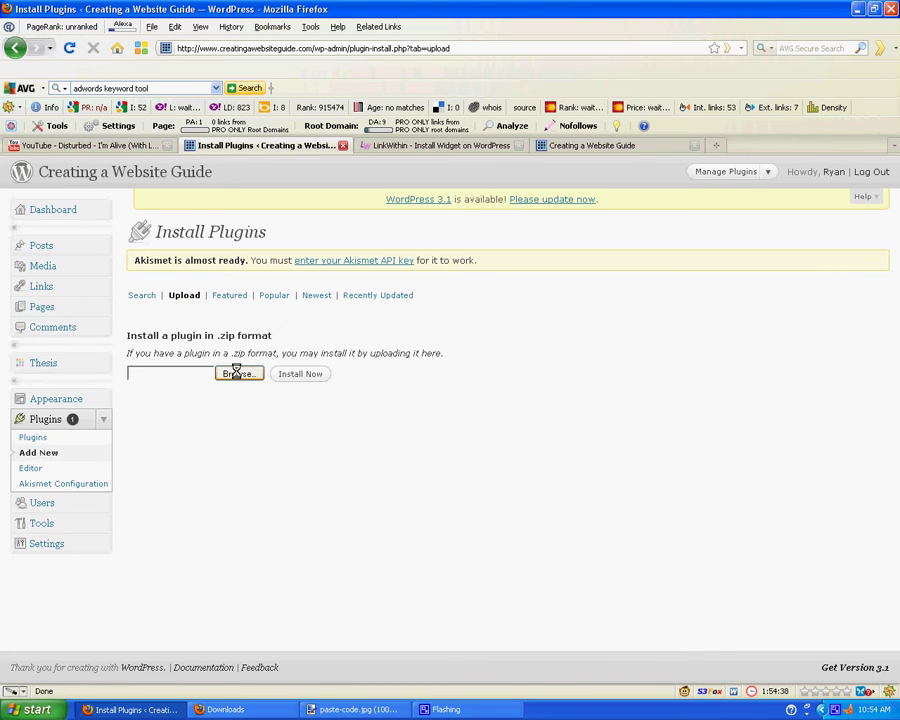
# Step: Upload linkwithin.zip from the Downloads folder and install it
pyautogui.click(236, 373)
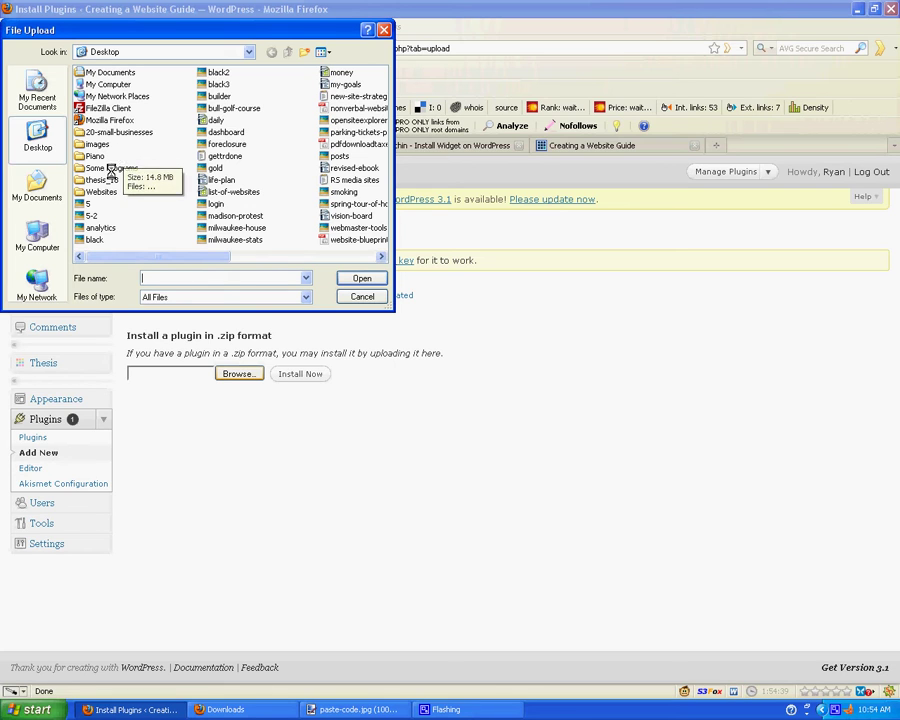
pyautogui.click(37, 185)
pyautogui.doubleClick(92, 96)
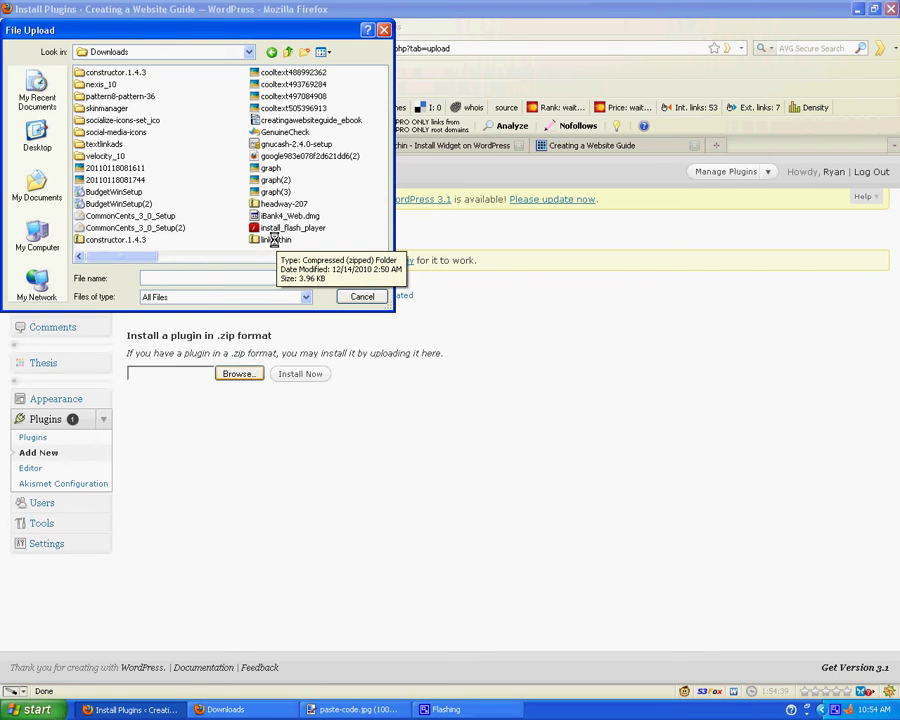
pyautogui.doubleClick(275, 239)
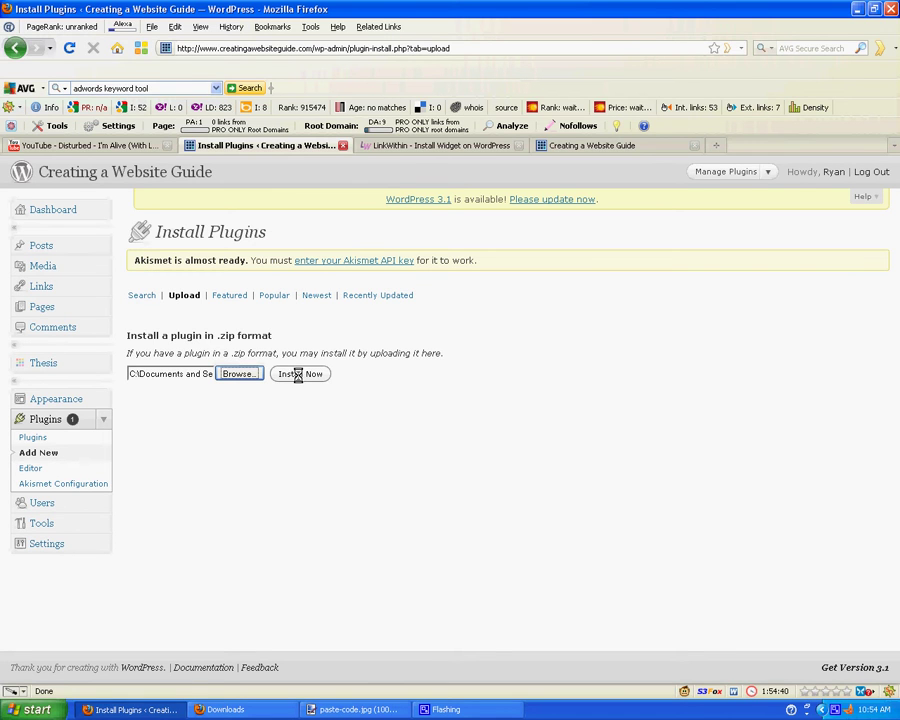
pyautogui.click(300, 373)
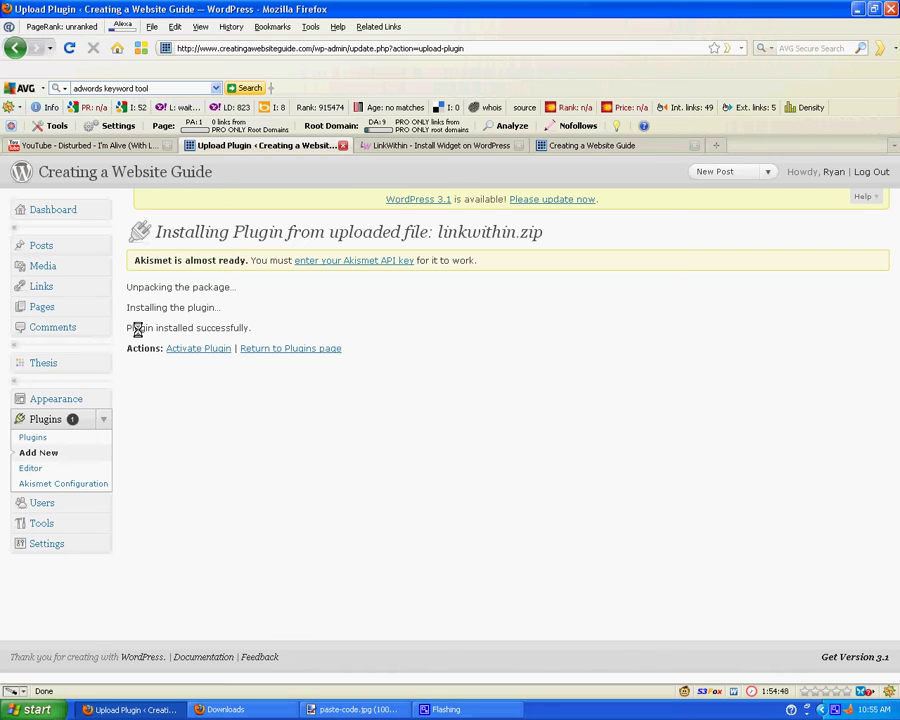
# Step: Activate the LinkWithin plugin, then return to the WordPress Plugins page
pyautogui.click(199, 348)
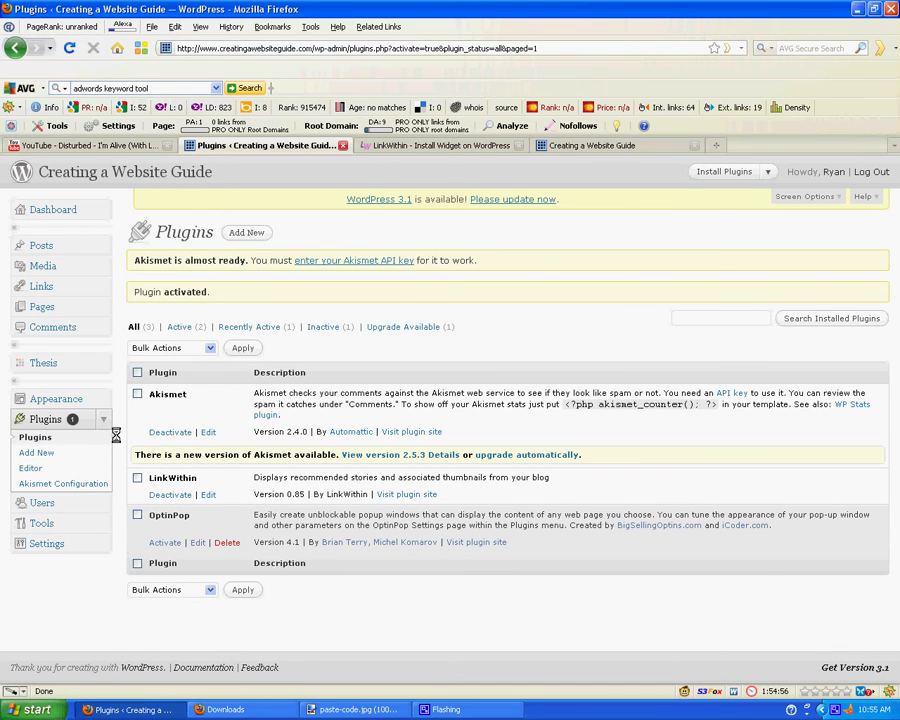
pyautogui.click(443, 143)
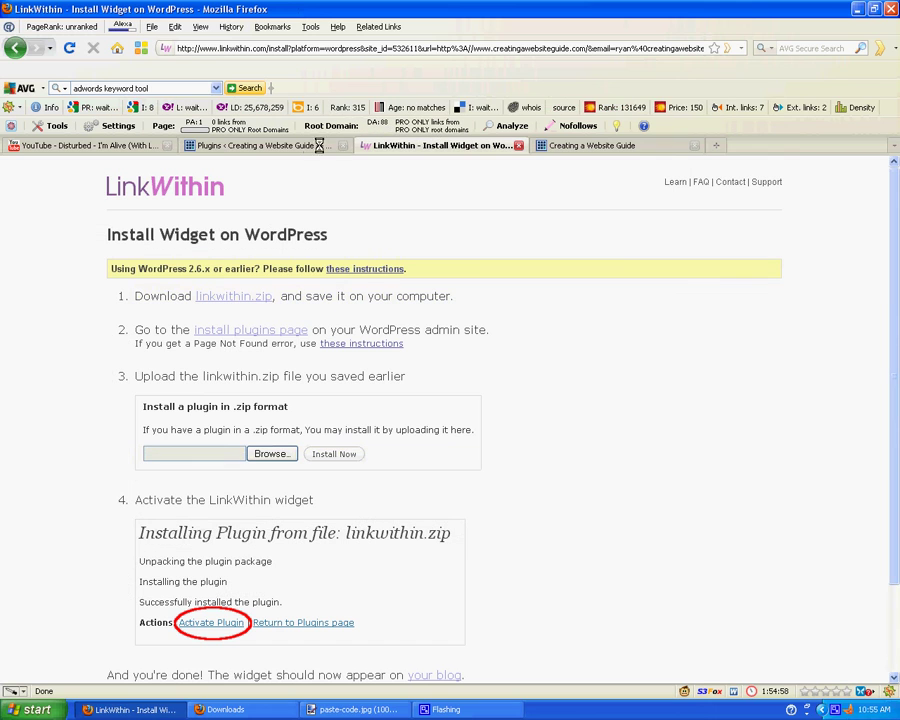
pyautogui.scroll(-2, 69, 400)
pyautogui.click(252, 145)
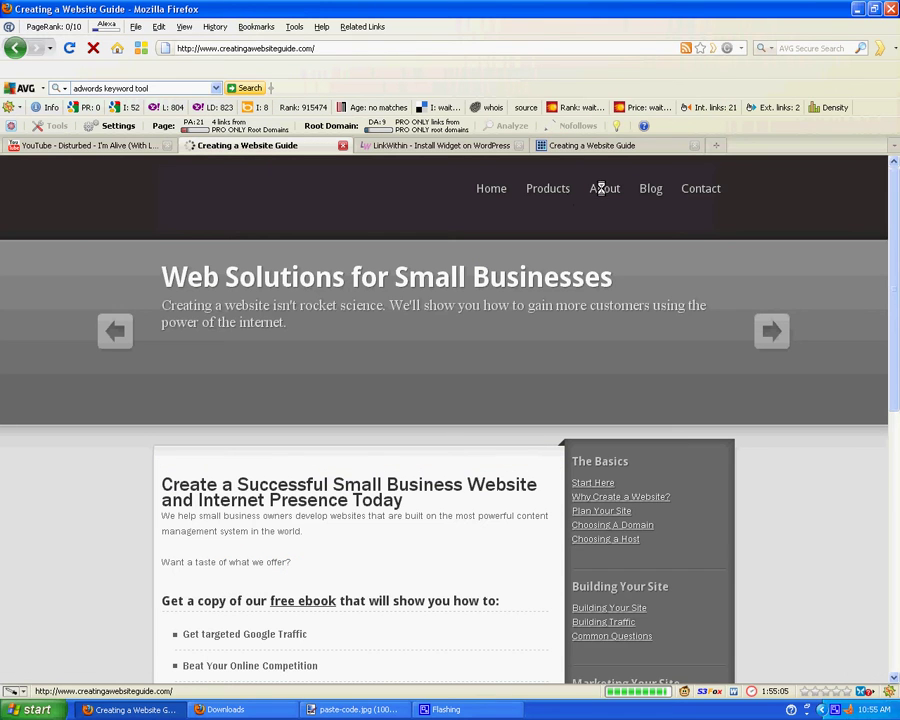
# Step: Open a blog post and scroll to its 'You might also like' related-posts list
pyautogui.click(651, 190)
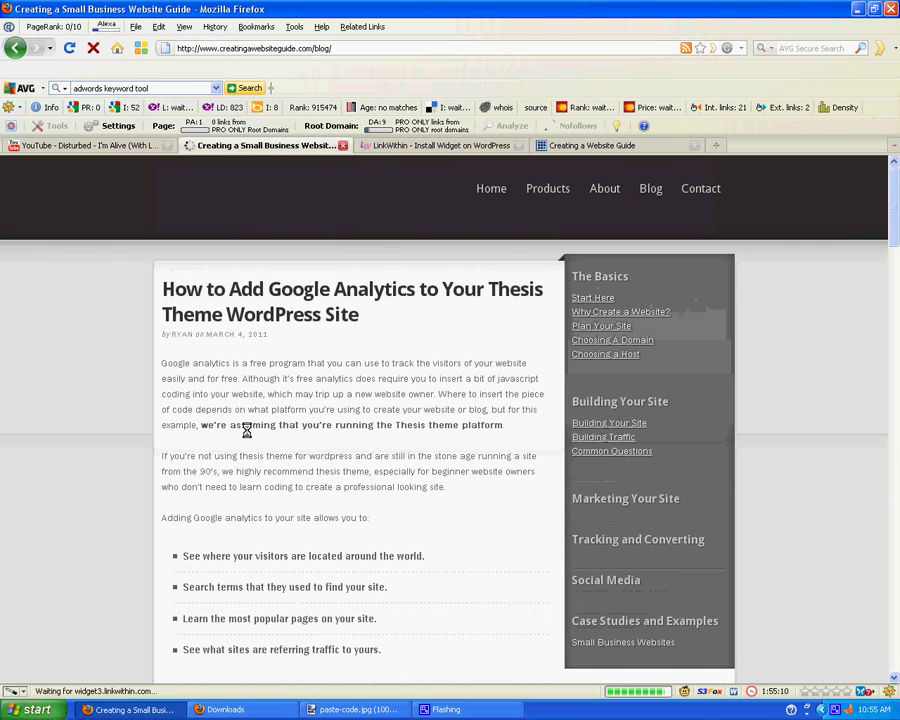
pyautogui.scroll(-18, 110, 479)
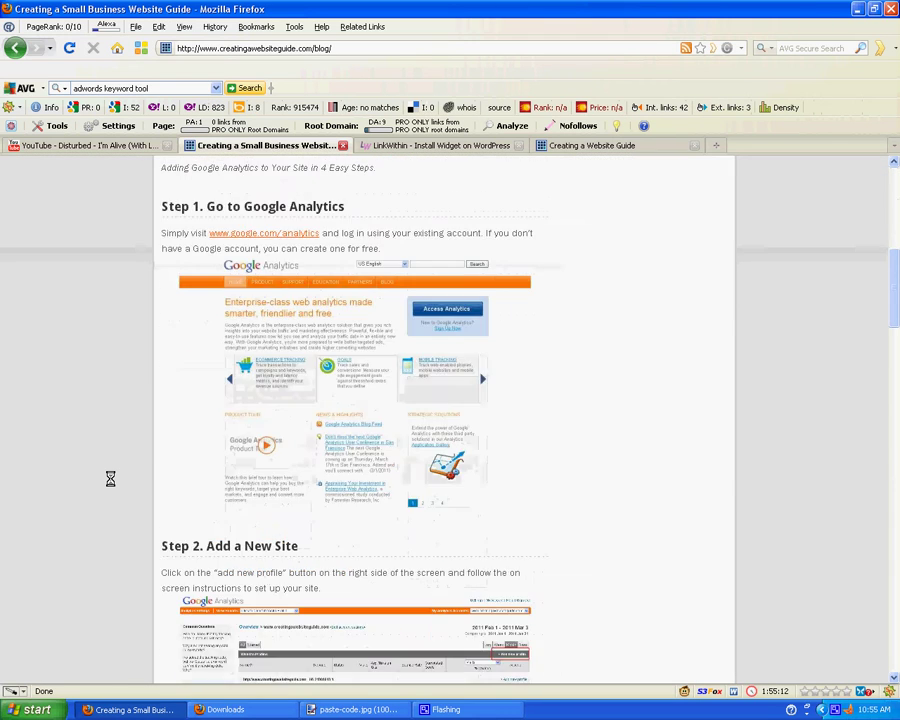
pyautogui.scroll(-10, 110, 479)
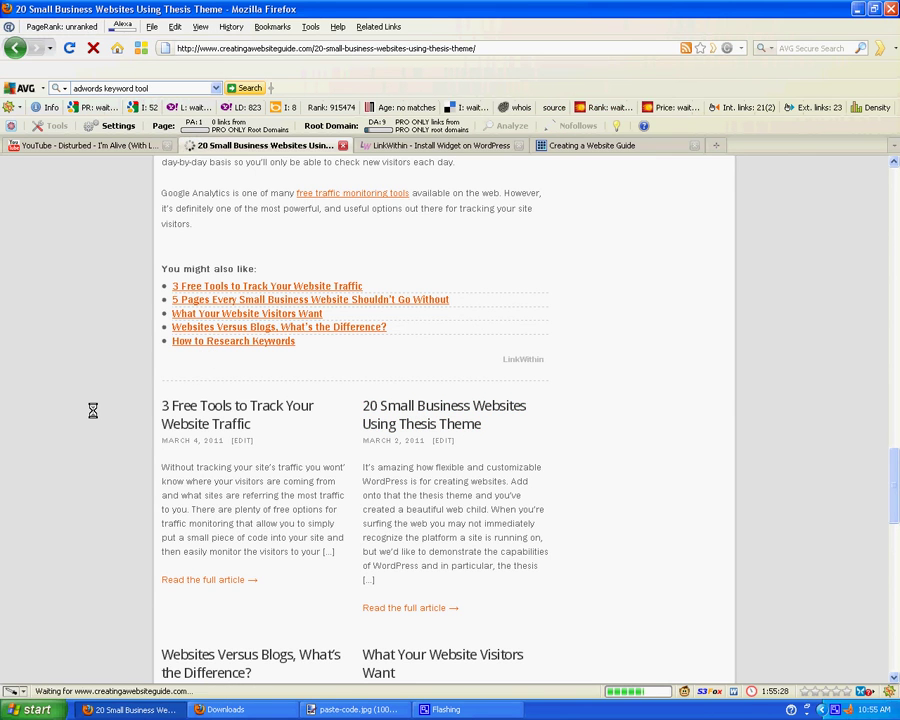
pyautogui.scroll(-6, 61, 423)
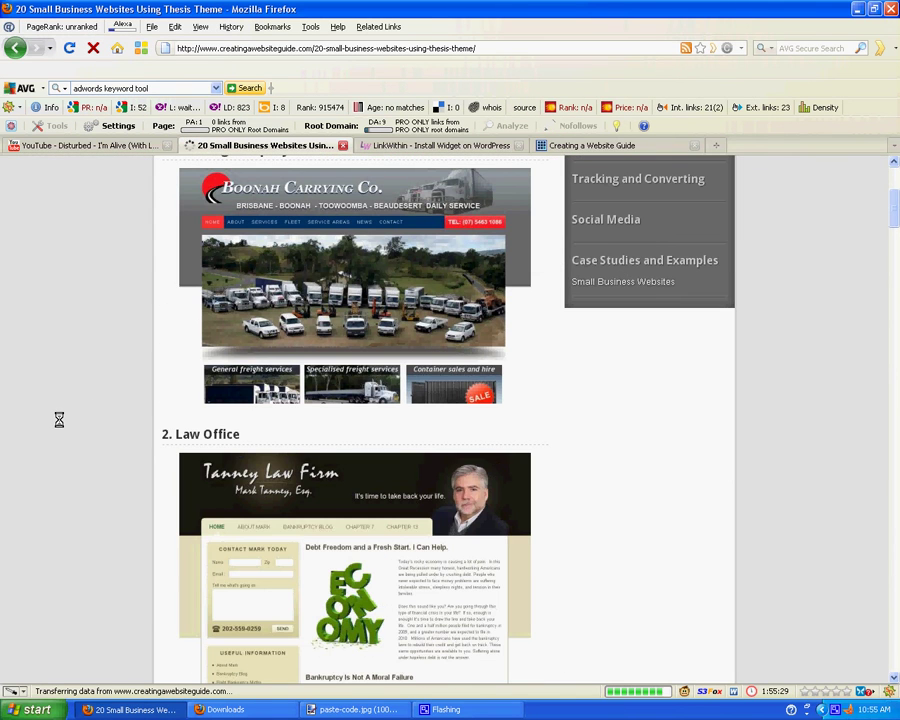
pyautogui.scroll(-20, 59, 420)
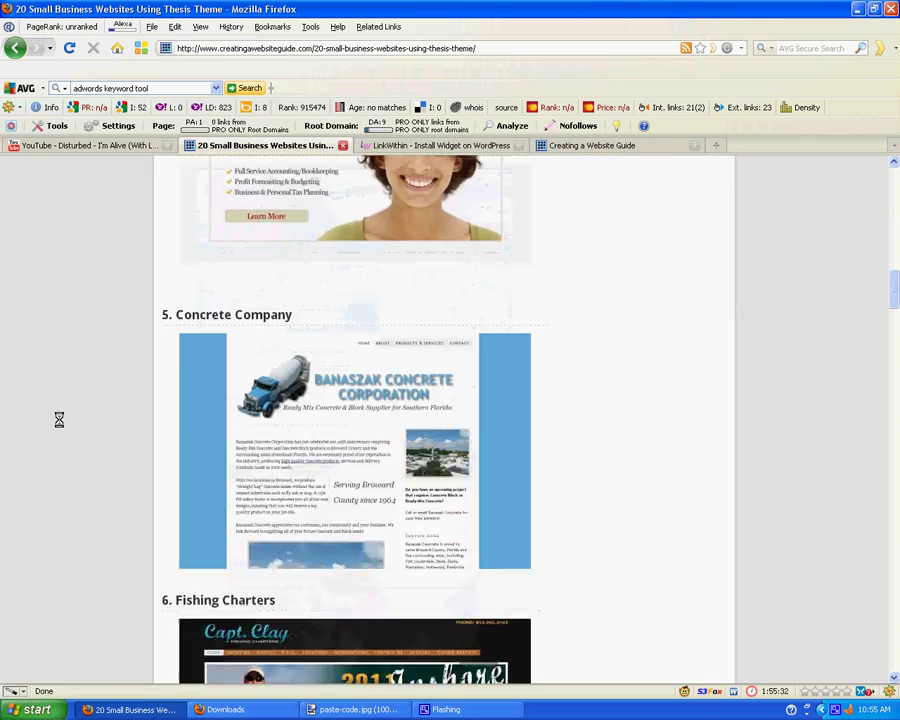
pyautogui.scroll(-20, 59, 420)
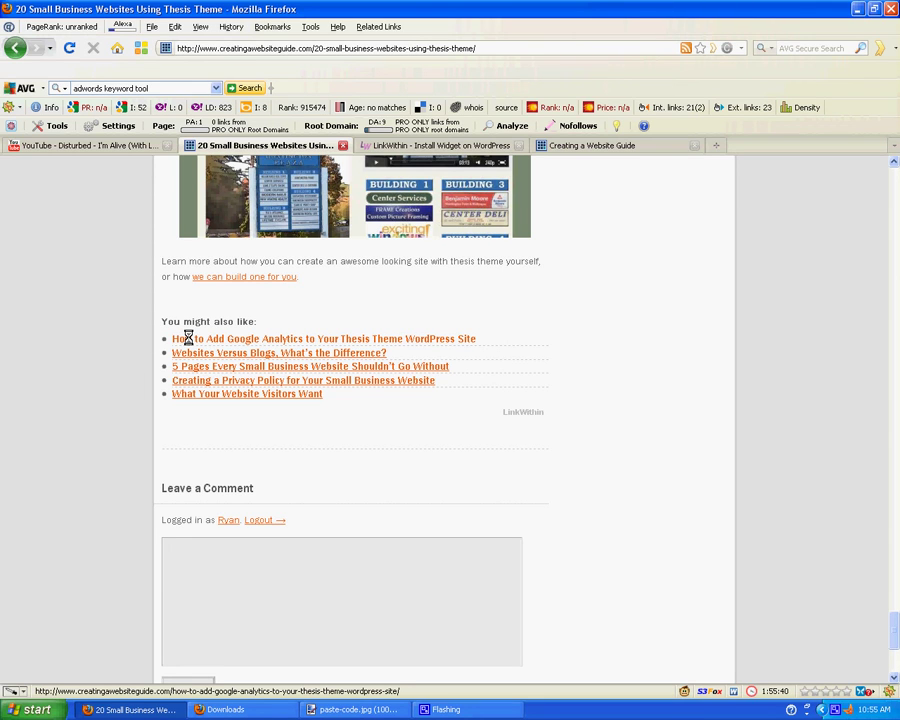
# Step: Back on the LinkWithin tab, open the Related Posts with Thumbnails overview page
pyautogui.click(430, 145)
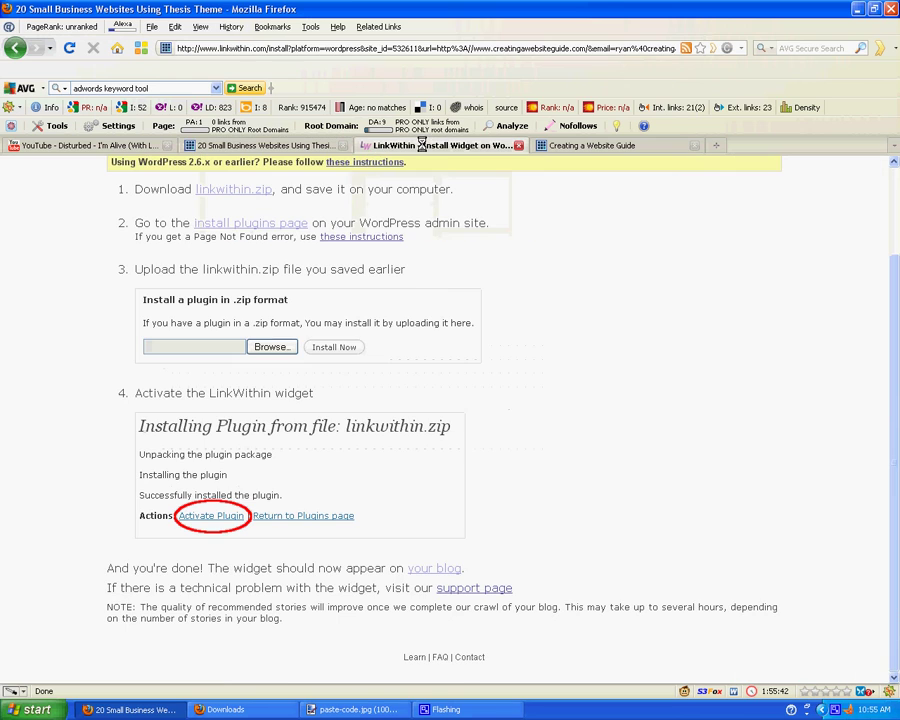
pyautogui.scroll(2, 48, 420)
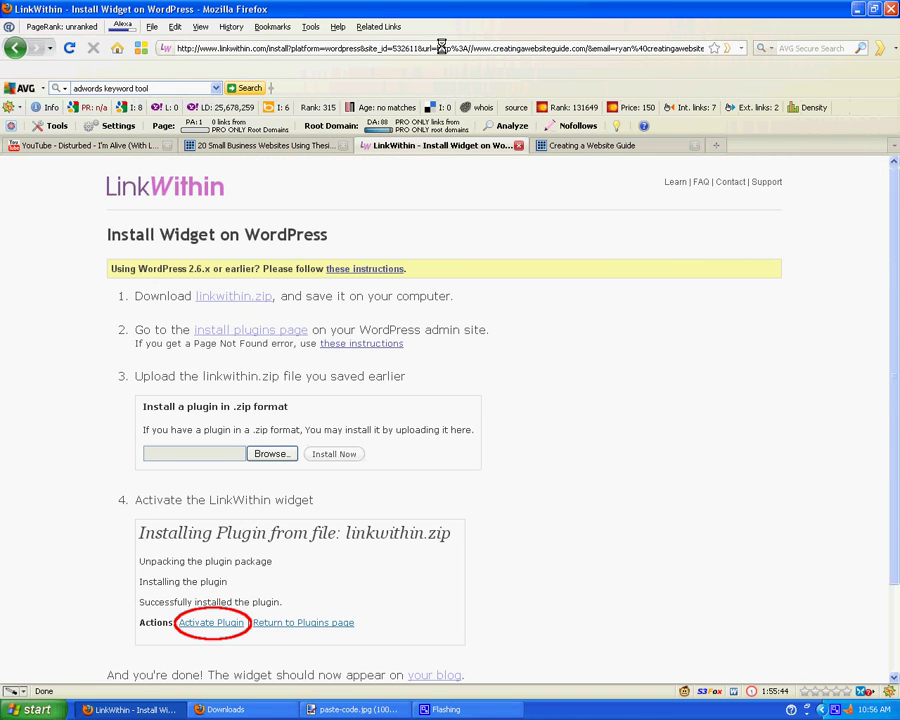
pyautogui.click(171, 190)
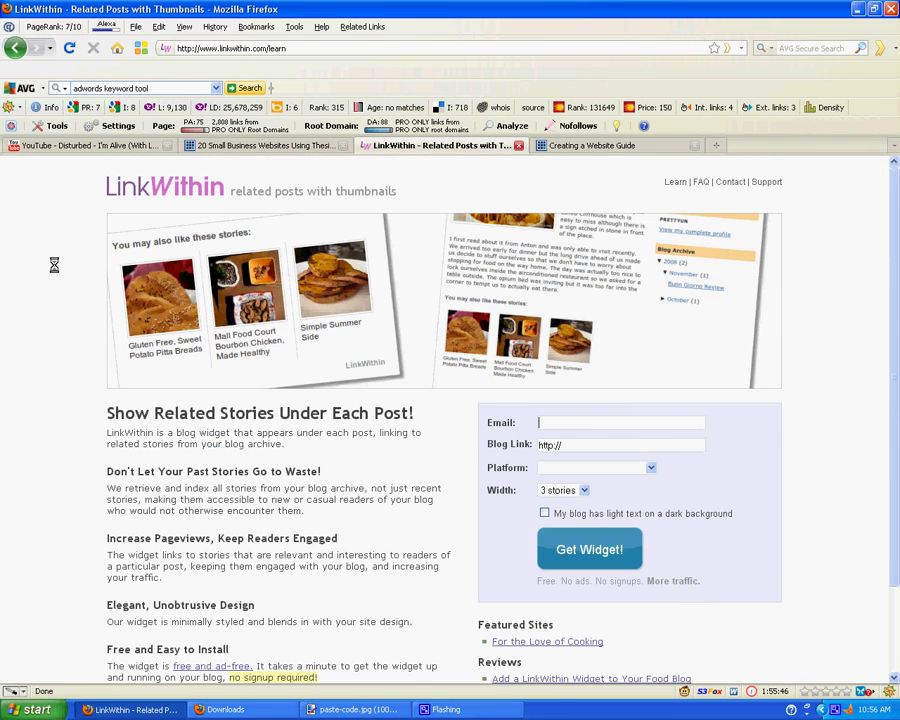